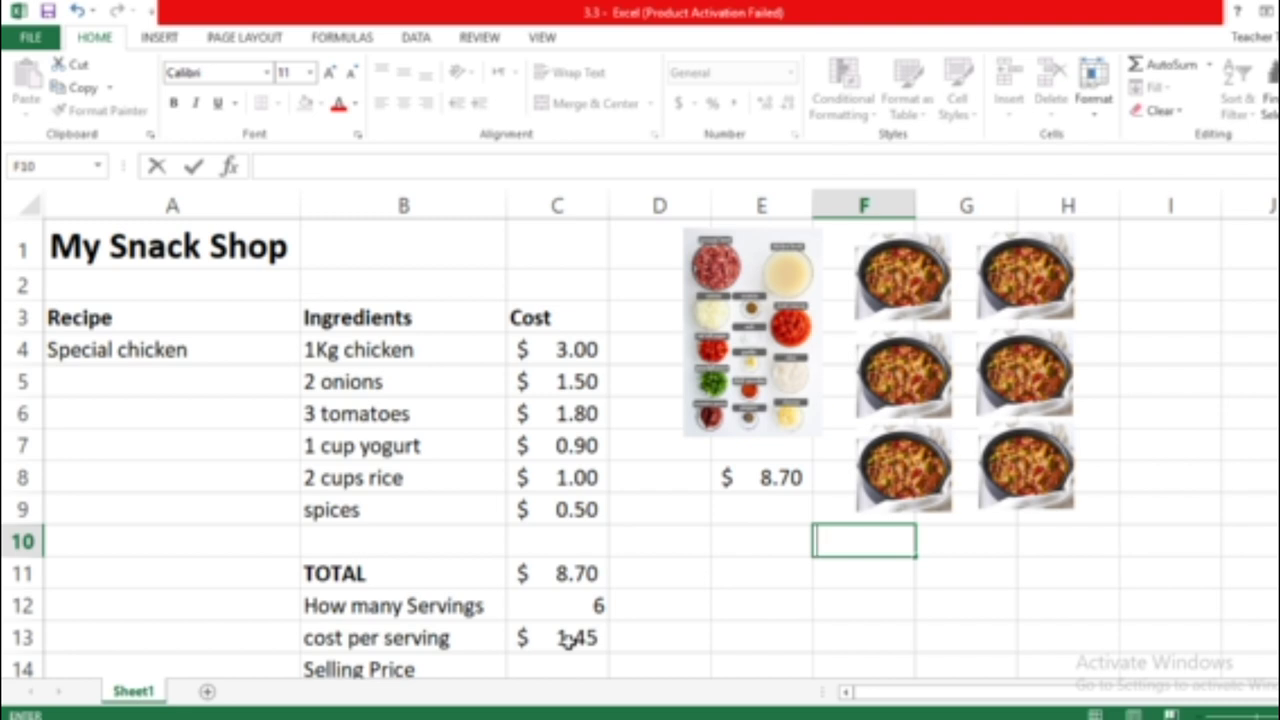
Step: Examine the special chicken ingredients and their costs in B4:C9, the ingredients picture and the six serving pictures
{"action": "left_click_drag", "start_coordinate": [494, 345], "coordinate": [557, 507]}
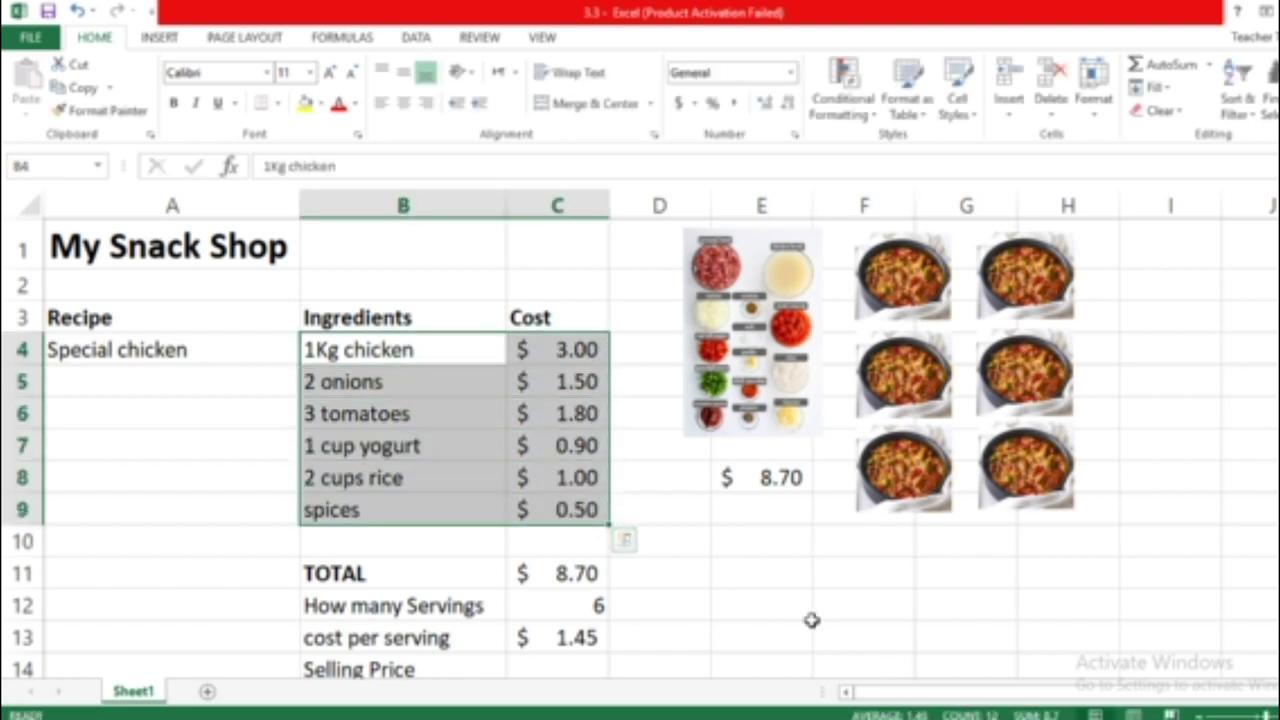
{"action": "left_click", "coordinate": [740, 360]}
{"action": "left_click", "coordinate": [892, 292]}
{"action": "left_click", "coordinate": [1012, 282]}
{"action": "left_click", "coordinate": [1028, 383]}
{"action": "left_click", "coordinate": [934, 372]}
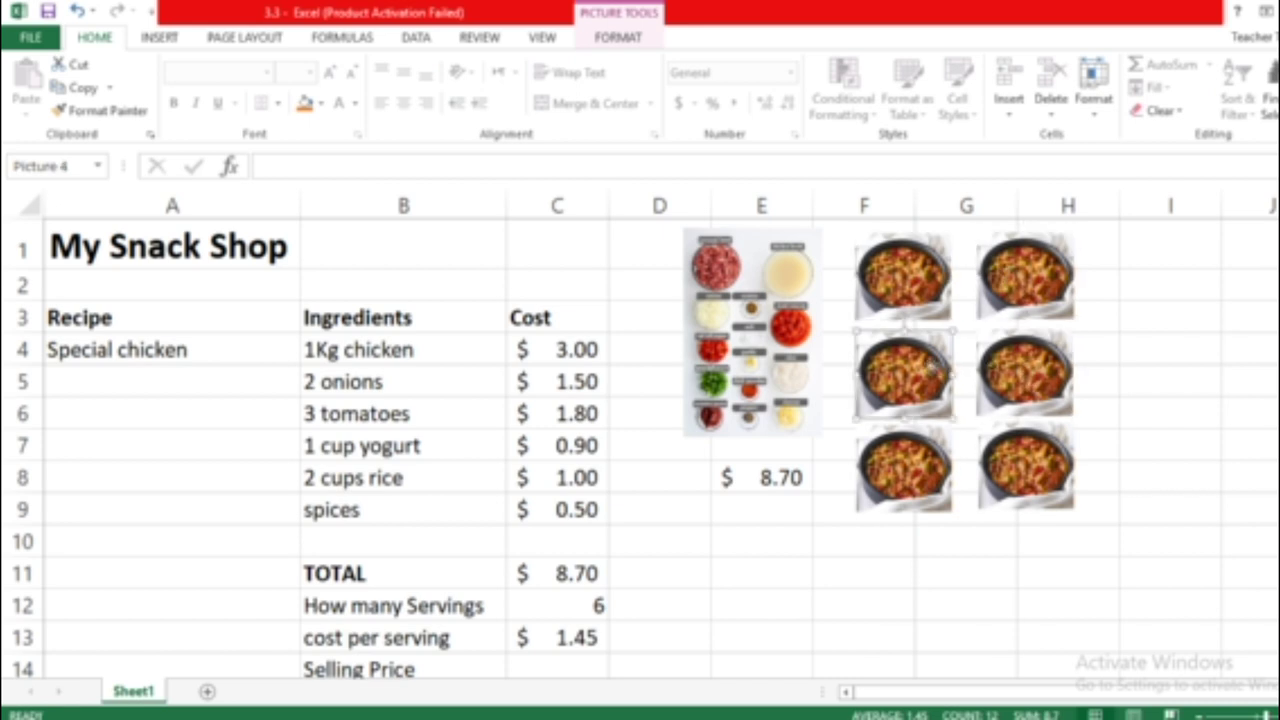
{"action": "left_click", "coordinate": [928, 488]}
{"action": "left_click", "coordinate": [1050, 485]}
{"action": "left_click", "coordinate": [762, 483]}
{"action": "left_click", "coordinate": [928, 476]}
{"action": "left_click", "coordinate": [1010, 474]}
Step: Check the total, servings and cost per serving, and label the serving pictures "1.45 each" in cell G10
{"action": "left_click", "coordinate": [580, 583]}
{"action": "left_click", "coordinate": [586, 603]}
{"action": "left_click", "coordinate": [560, 640]}
{"action": "left_click", "coordinate": [962, 540]}
{"action": "type", "text": "1.45 each"}
Step: Review each serving picture against its per-serving cost label and locate the Selling Price row
{"action": "left_click", "coordinate": [1012, 518]}
{"action": "left_click", "coordinate": [1020, 445]}
{"action": "left_click", "coordinate": [1018, 400]}
{"action": "left_click", "coordinate": [912, 365]}
{"action": "left_click", "coordinate": [920, 305]}
{"action": "left_click", "coordinate": [1023, 278]}
{"action": "left_click", "coordinate": [918, 490]}
{"action": "left_click", "coordinate": [975, 544]}
{"action": "left_click", "coordinate": [234, 238]}
{"action": "scroll", "coordinate": [598, 465], "scroll_direction": "down", "scroll_amount": 1}
{"action": "left_click", "coordinate": [412, 632]}
{"action": "left_click", "coordinate": [908, 456]}
{"action": "left_click", "coordinate": [963, 495]}
Step: Enter a selling price of 2.50 in C14 and apply the dollar accounting format to it
{"action": "left_click", "coordinate": [594, 612]}
{"action": "type", "text": "2.50"}
{"action": "key", "text": "Return"}
{"action": "left_click", "coordinate": [594, 617]}
{"action": "left_click", "coordinate": [695, 104]}
{"action": "left_click", "coordinate": [765, 133]}
{"action": "left_click", "coordinate": [577, 648]}
{"action": "scroll", "coordinate": [577, 648], "scroll_direction": "down", "scroll_amount": 1}
{"action": "left_click_drag", "start_coordinate": [450, 558], "coordinate": [541, 555]}
{"action": "left_click", "coordinate": [517, 556]}
{"action": "type", "text": "="}
{"action": "left_click", "coordinate": [525, 490]}
{"action": "key", "text": "BackSpace"}
{"action": "key", "text": "BackSpace"}
{"action": "key", "text": "BackSpace"}
{"action": "key", "text": "Escape"}
Step: Set the selling price in C14 to 3
{"action": "left_click", "coordinate": [580, 494]}
{"action": "type", "text": "3"}
{"action": "key", "text": "Return"}
Step: Calculate the profit per serving in C16 as the selling price in C14 minus the cost per serving in C13
{"action": "left_click", "coordinate": [558, 549]}
{"action": "type", "text": "="}
{"action": "left_click", "coordinate": [551, 491]}
{"action": "type", "text": "-"}
{"action": "left_click", "coordinate": [555, 456]}
{"action": "key", "text": "Return"}
Step: Set the selling price in C14 to 2.50
{"action": "left_click", "coordinate": [580, 483]}
{"action": "type", "text": "2.50"}
{"action": "key", "text": "Return"}
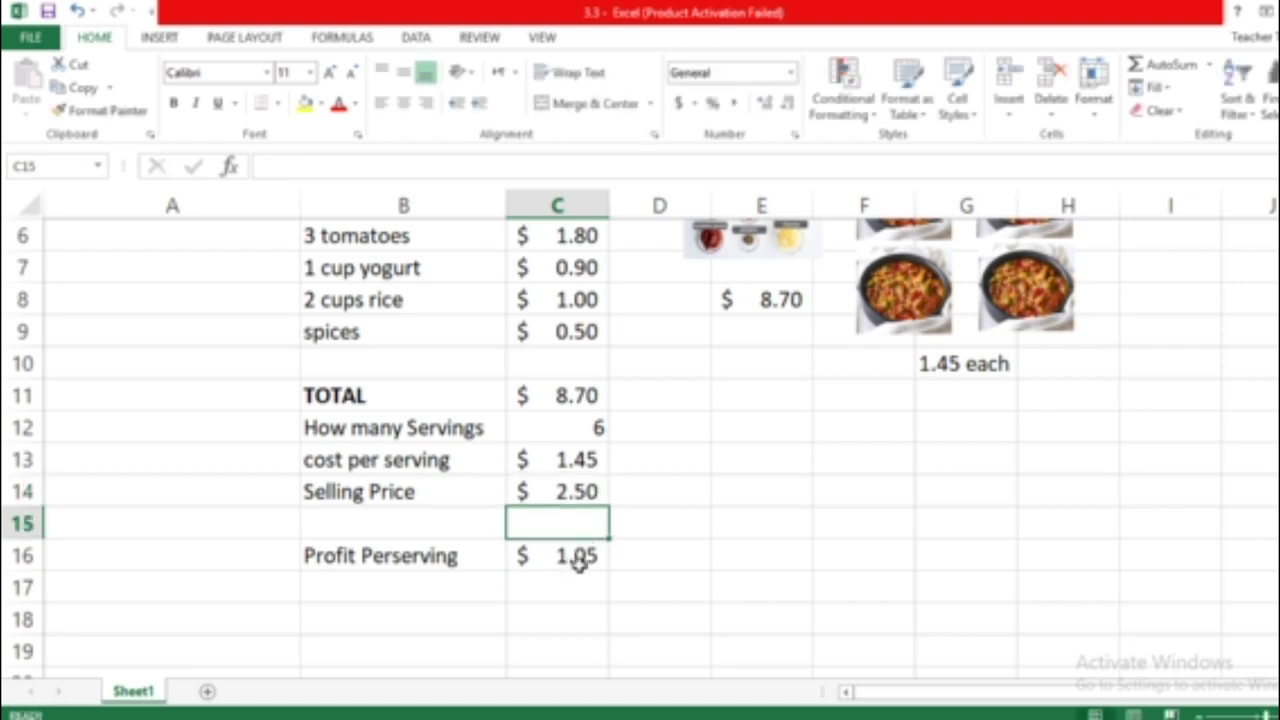
Step: Test a selling price of 5 in C14 and restore the price to 2.5
{"action": "left_click", "coordinate": [578, 494]}
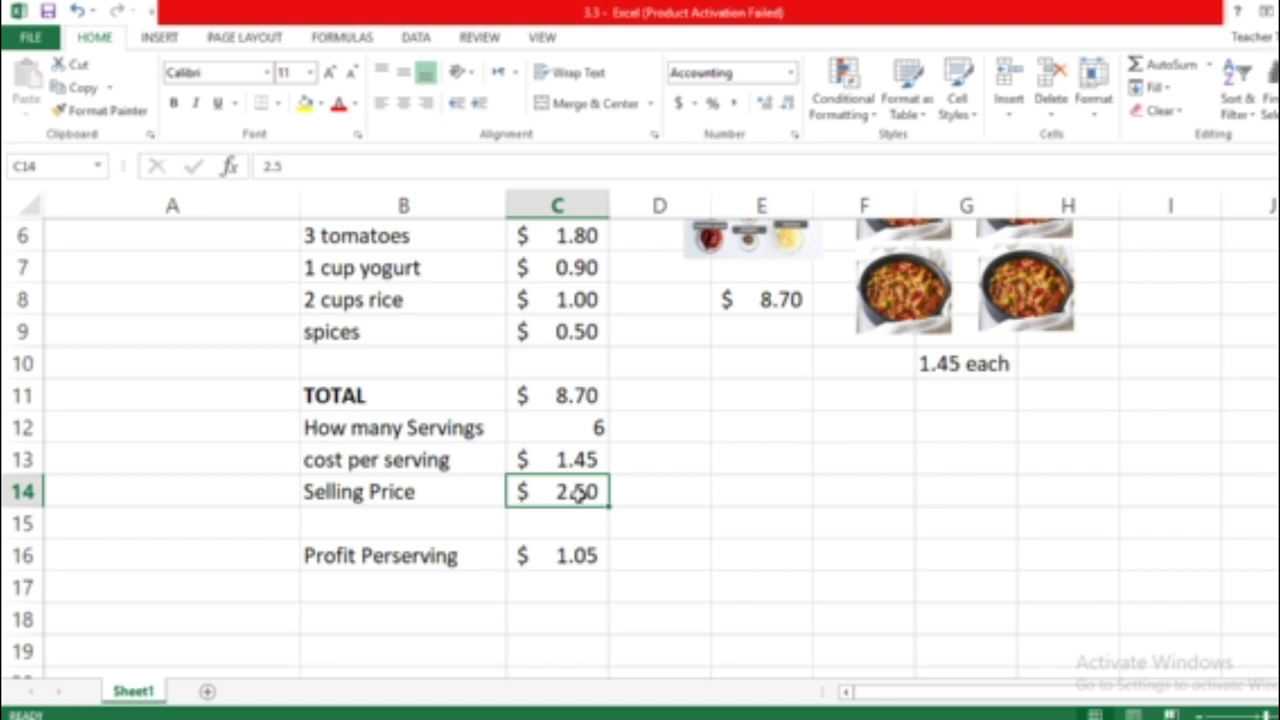
{"action": "type", "text": "5"}
{"action": "key", "text": "Return"}
{"action": "left_click", "coordinate": [572, 491]}
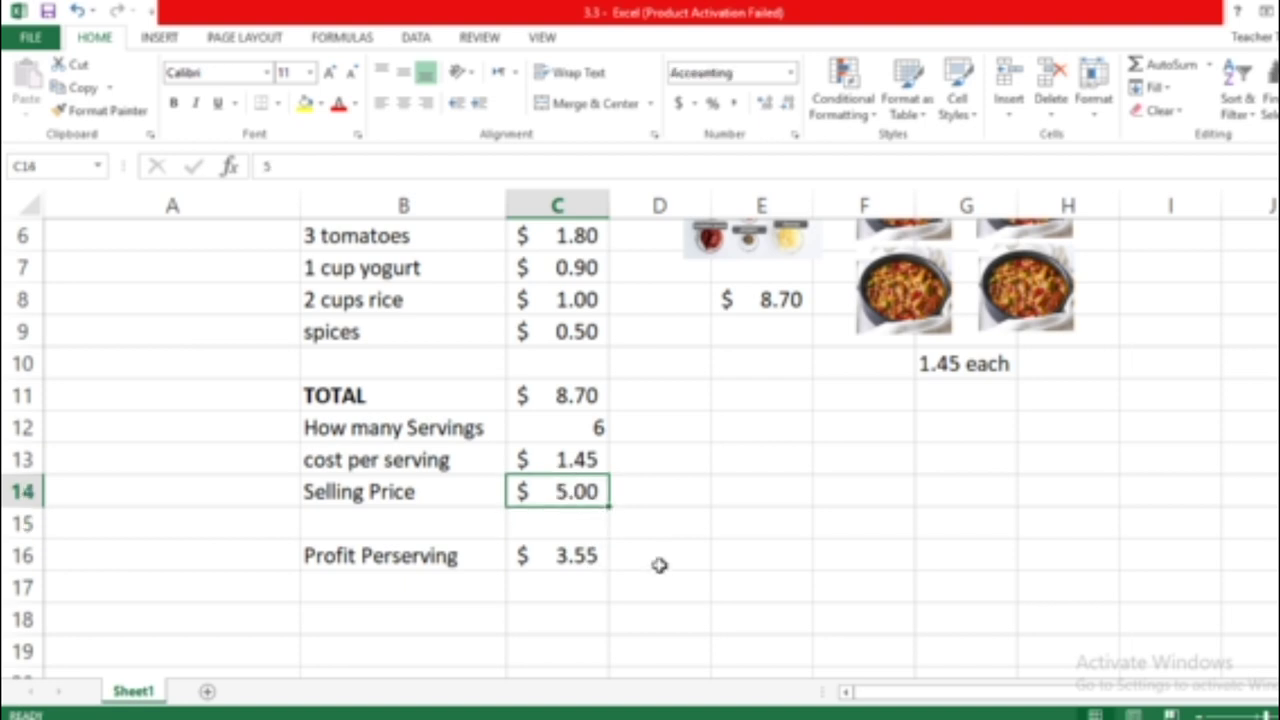
{"action": "type", "text": "2.5"}
{"action": "key", "text": "Return"}
Step: Add a new worksheet after Sheet1 and open its name for editing
{"action": "scroll", "coordinate": [791, 360], "scroll_direction": "up", "scroll_amount": 1}
{"action": "scroll", "coordinate": [791, 362], "scroll_direction": "down", "scroll_amount": 1}
{"action": "double_click", "coordinate": [205, 691]}
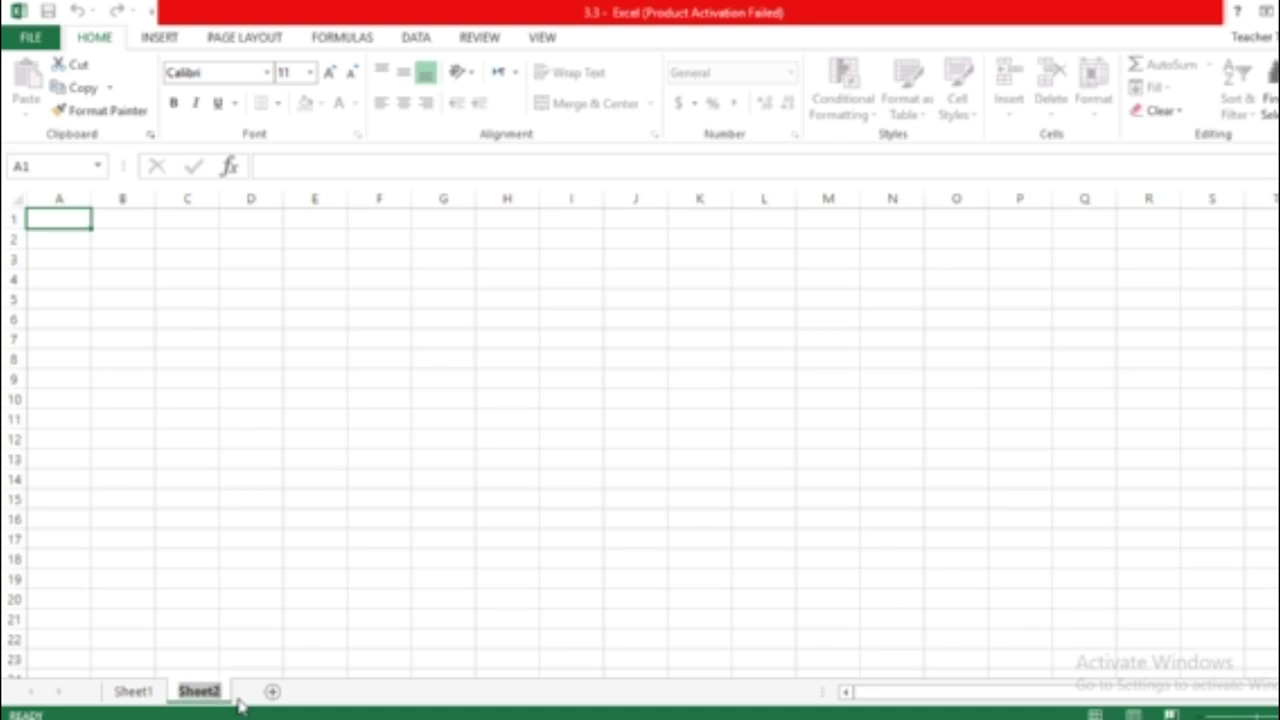